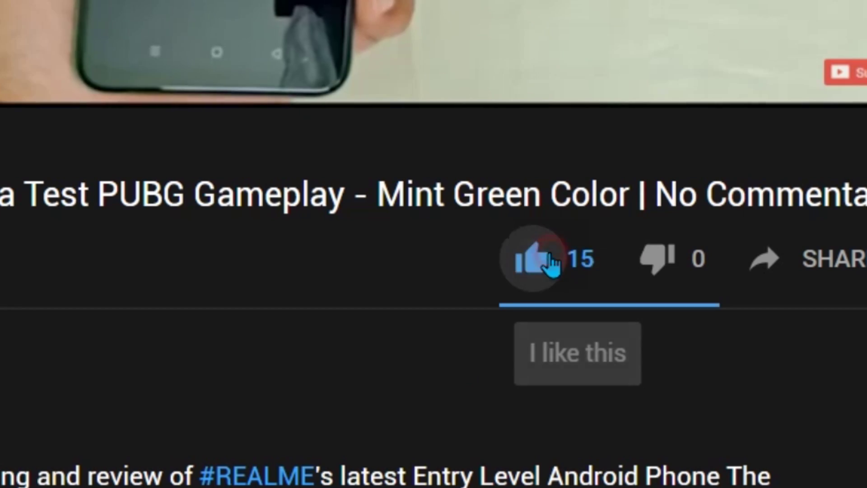
# - Subscribe to the channel before the ms-settings personalization error is shown
pyautogui.click(700, 395)
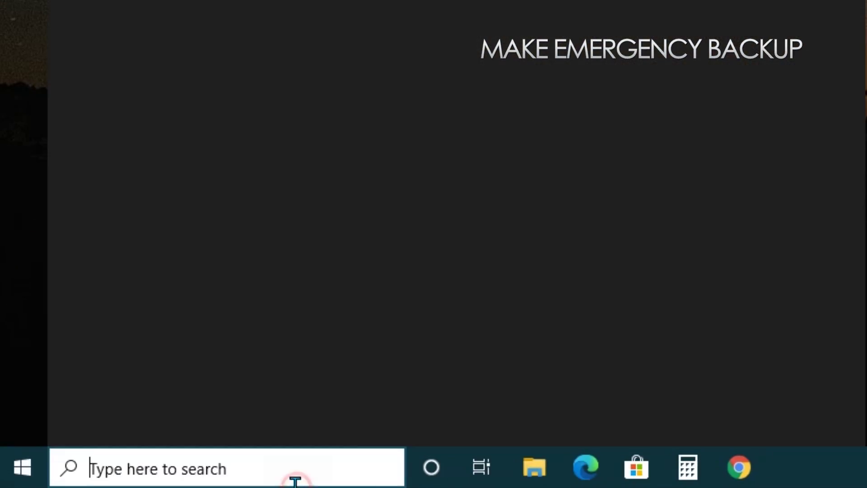
pyautogui.write('system res')
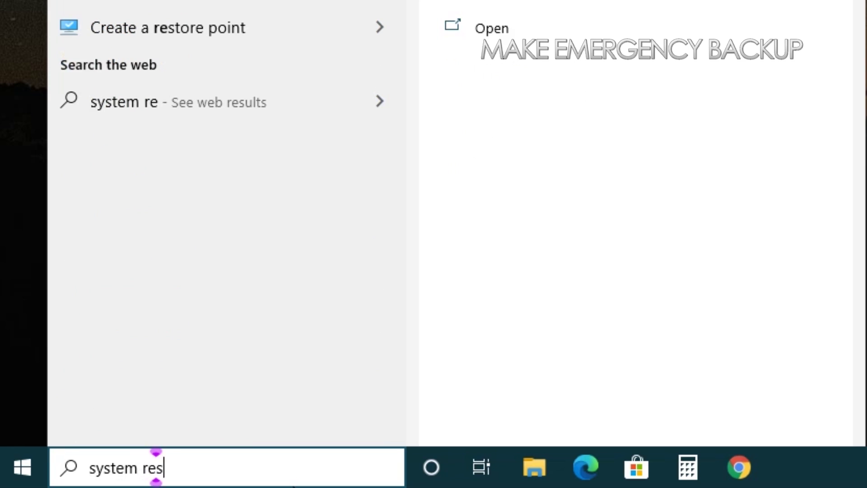
pyautogui.write('t')
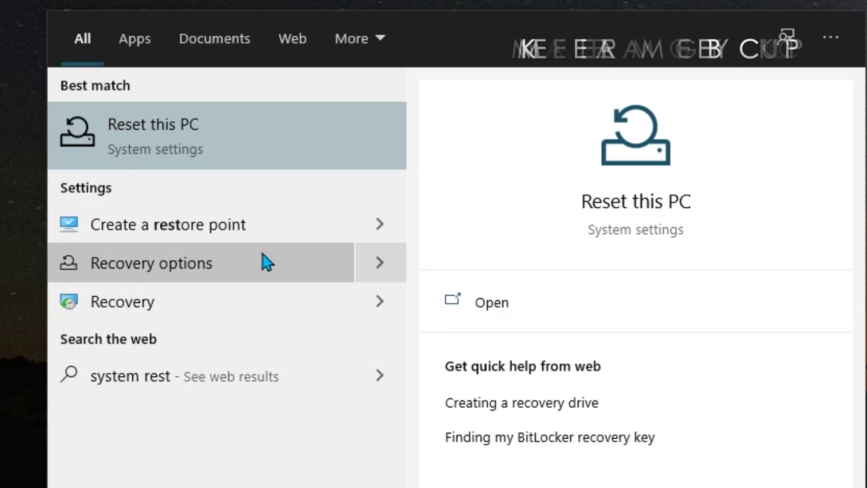
pyautogui.write('ore')
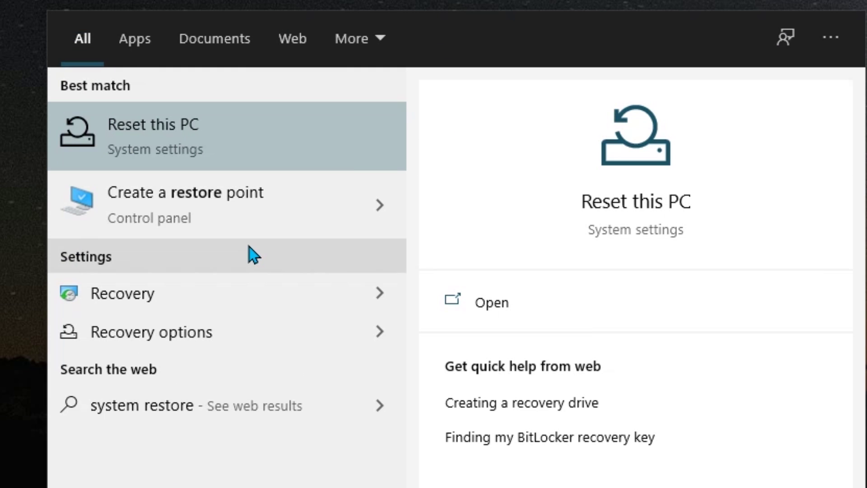
# - Launch Create a restore point from the system restore search results
pyautogui.click(248, 228)
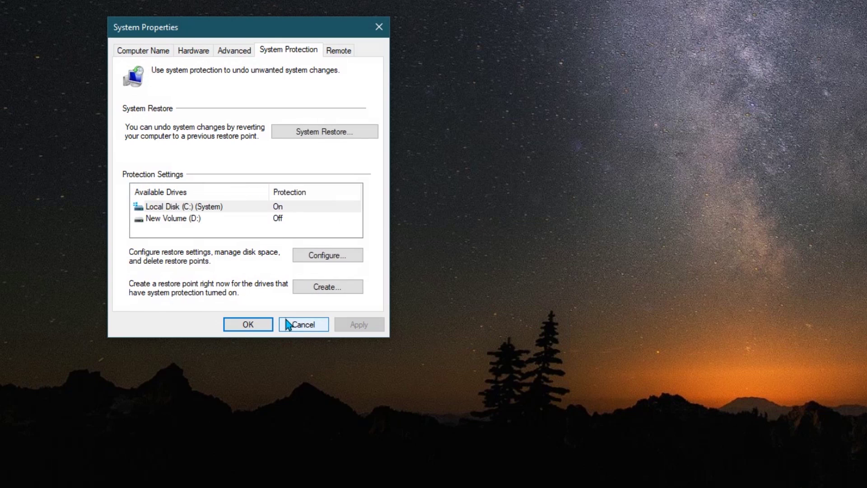
# - Create a restore point described as Backup before Registry editing
pyautogui.click(305, 289)
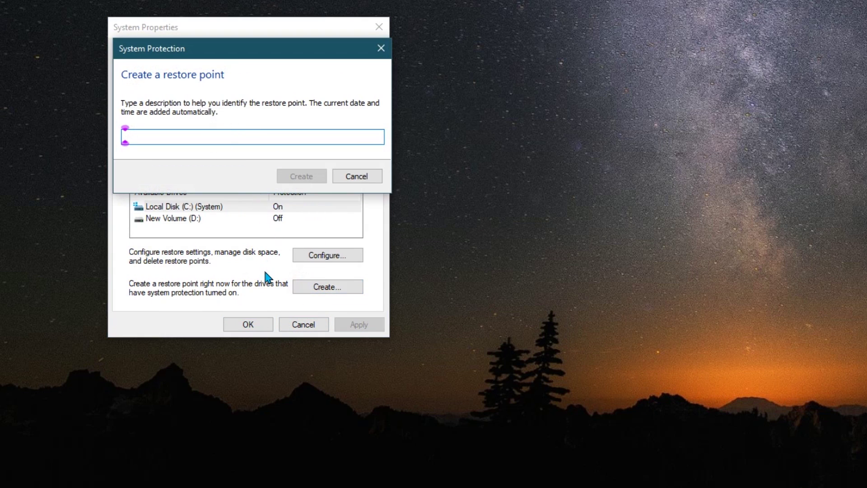
pyautogui.write('Back')
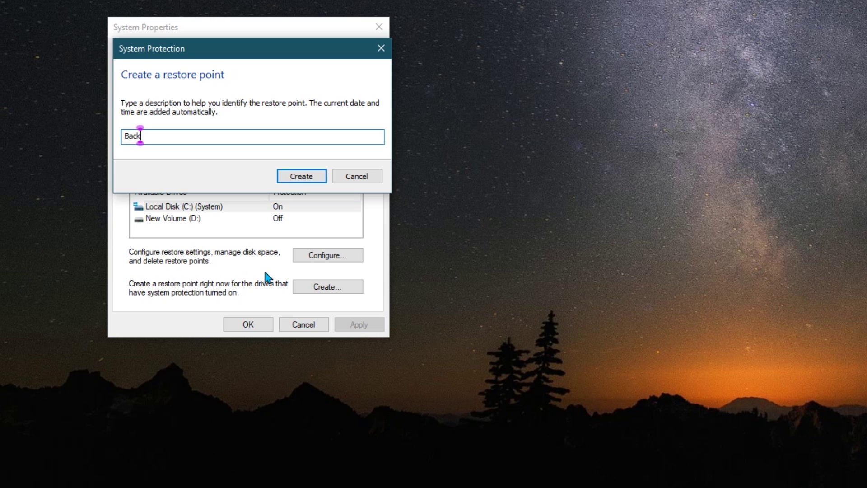
pyautogui.write('up before Registry edi')
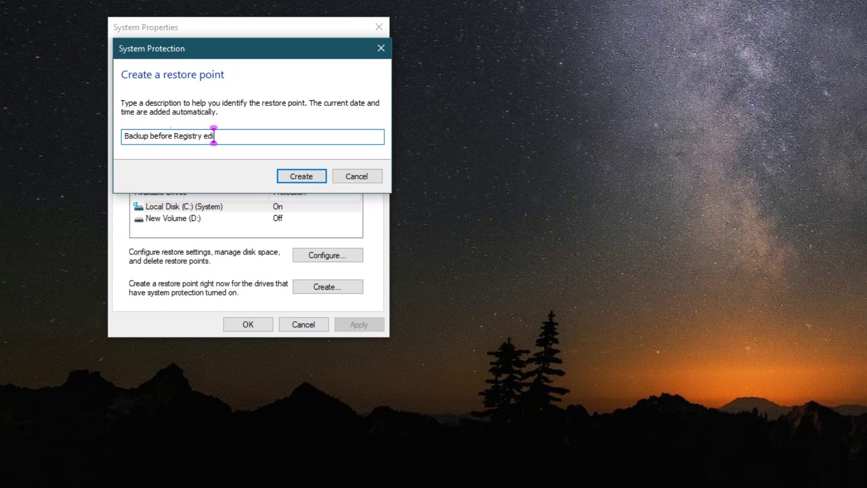
pyautogui.write('ting')
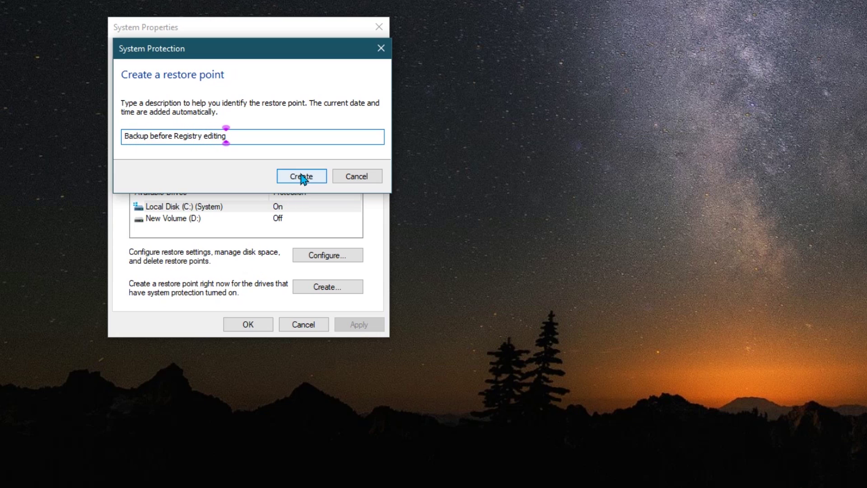
pyautogui.click(299, 176)
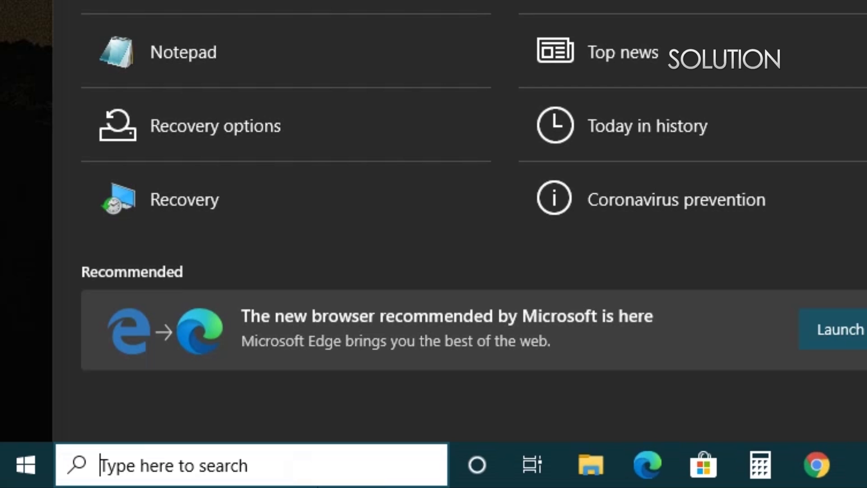
pyautogui.write('rege')
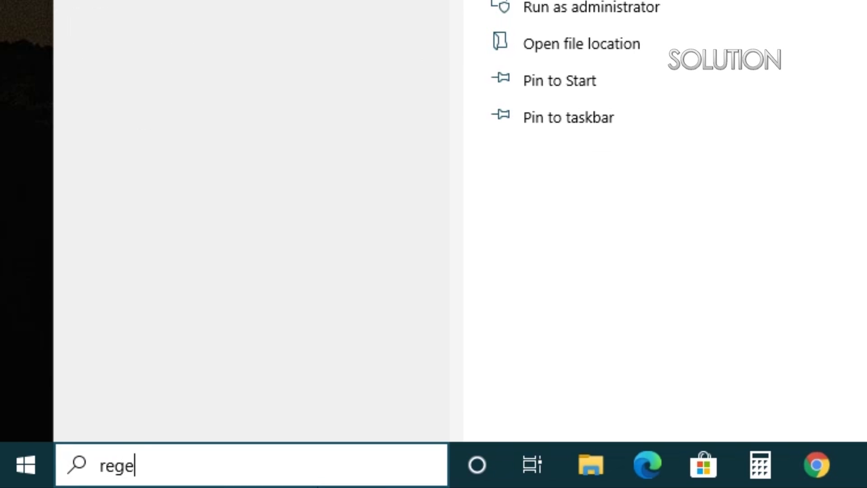
pyautogui.write('dit')
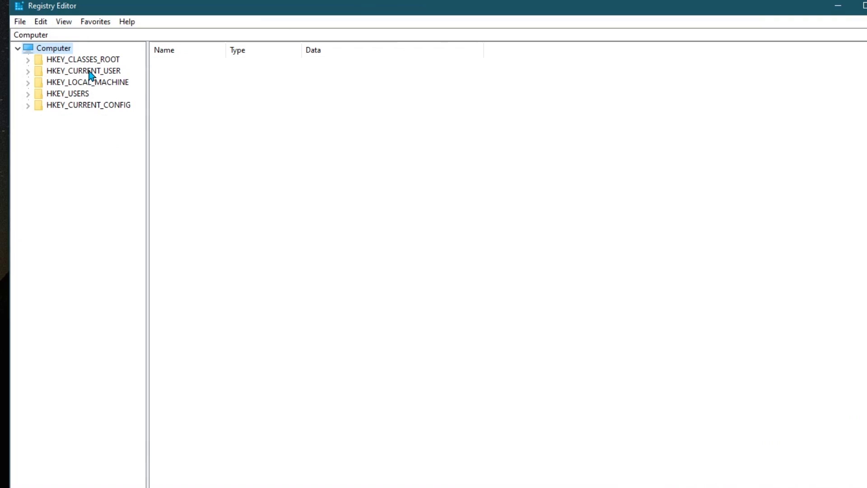
# - Expand HKEY_CURRENT_USER, SOFTWARE and Classes to reach the user's software classes
pyautogui.click(89, 74)
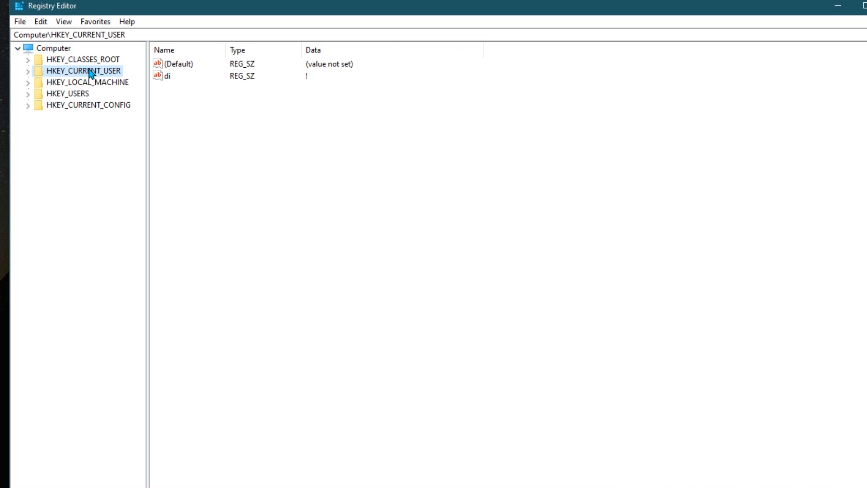
pyautogui.doubleClick(89, 75)
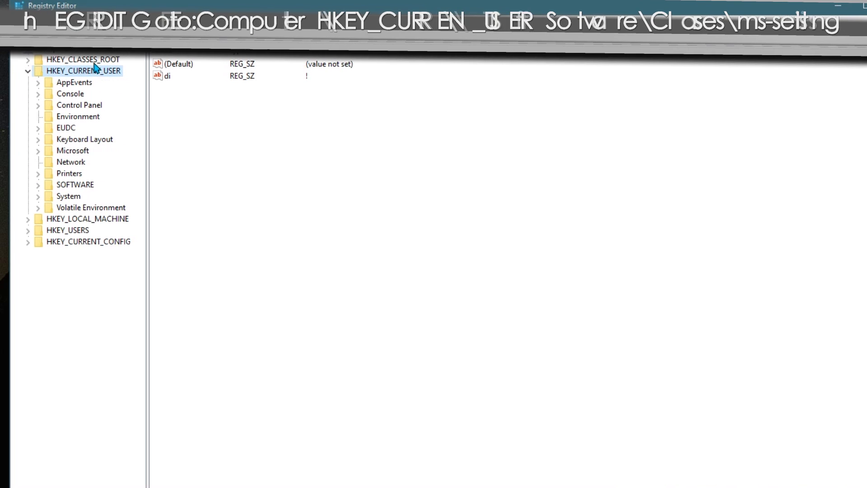
pyautogui.click(74, 185)
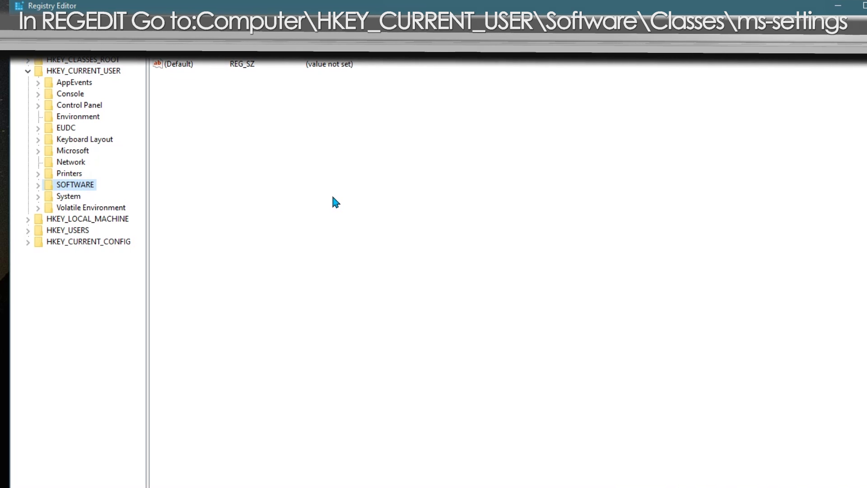
pyautogui.press('Right')
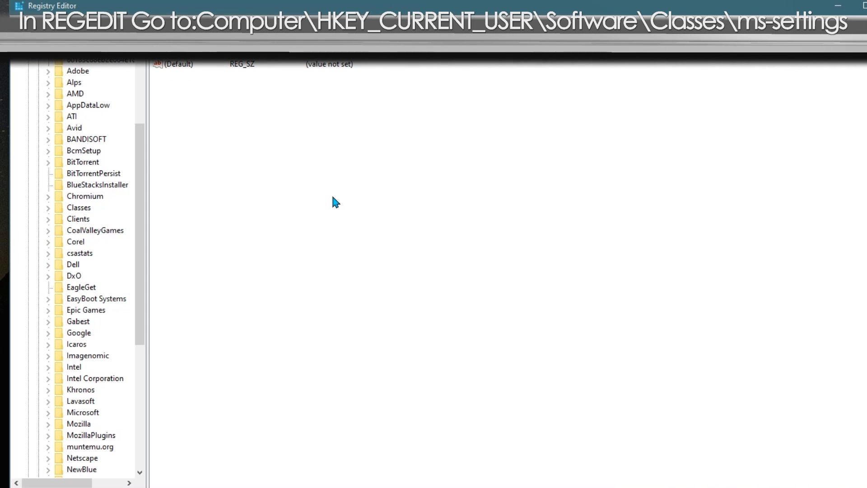
pyautogui.click(78, 209)
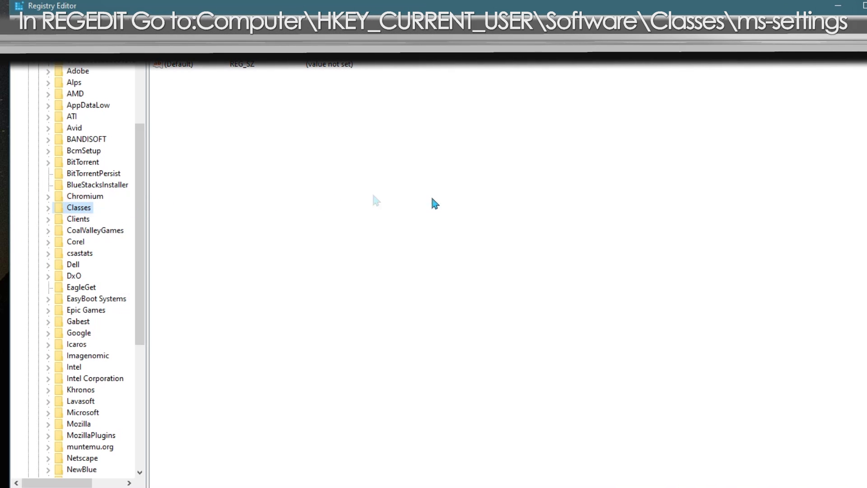
pyautogui.press('Right')
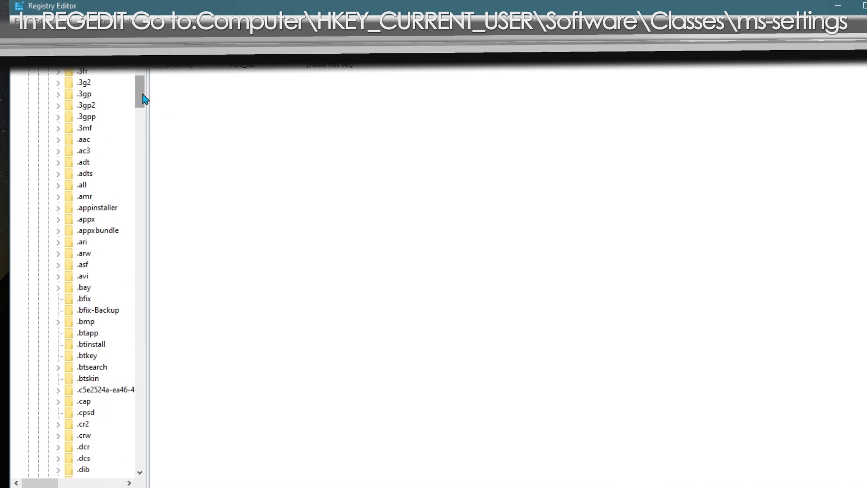
pyautogui.moveTo(142, 99); pyautogui.dragTo(134, 384)
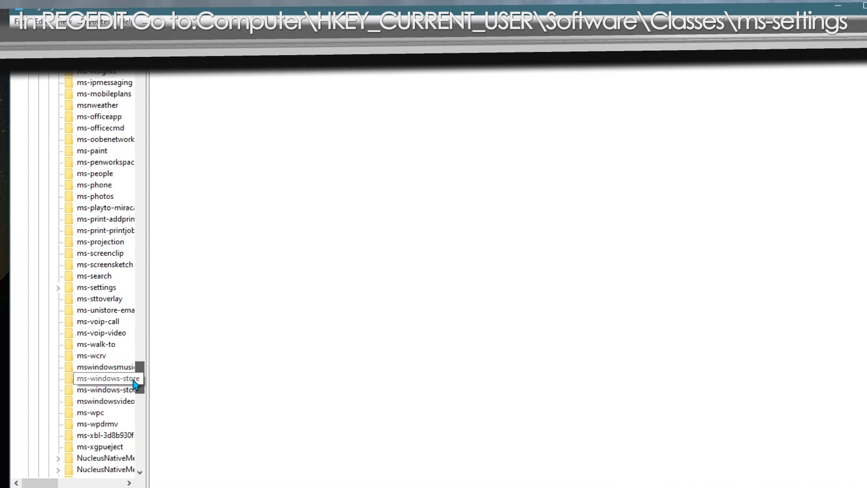
# - Select ms-settings and inspect its shell, open and command subkeys and the exe path
pyautogui.click(108, 292)
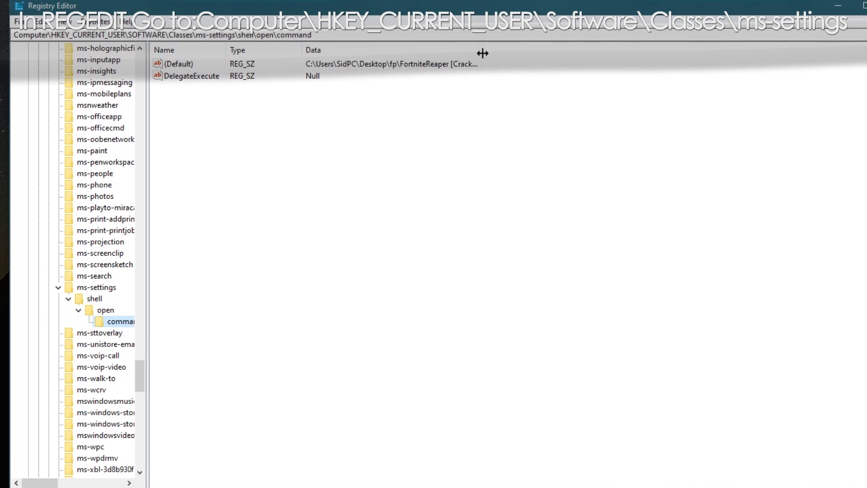
pyautogui.click(105, 311)
pyautogui.click(116, 321)
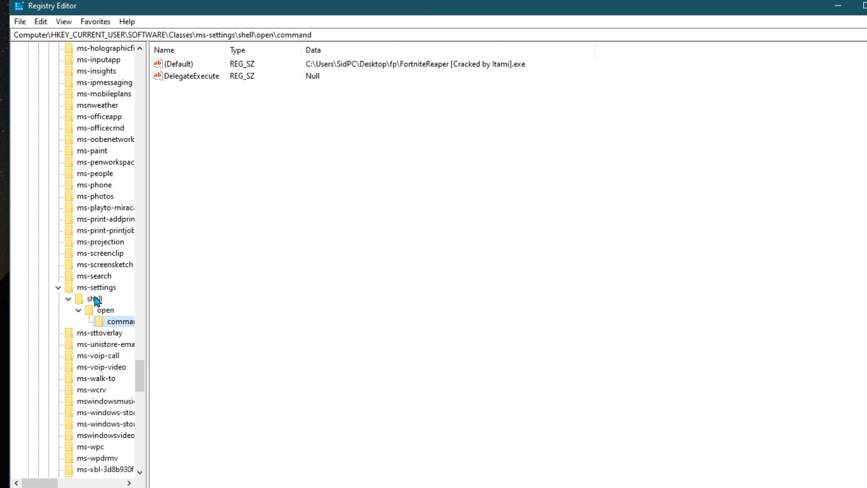
pyautogui.click(94, 299)
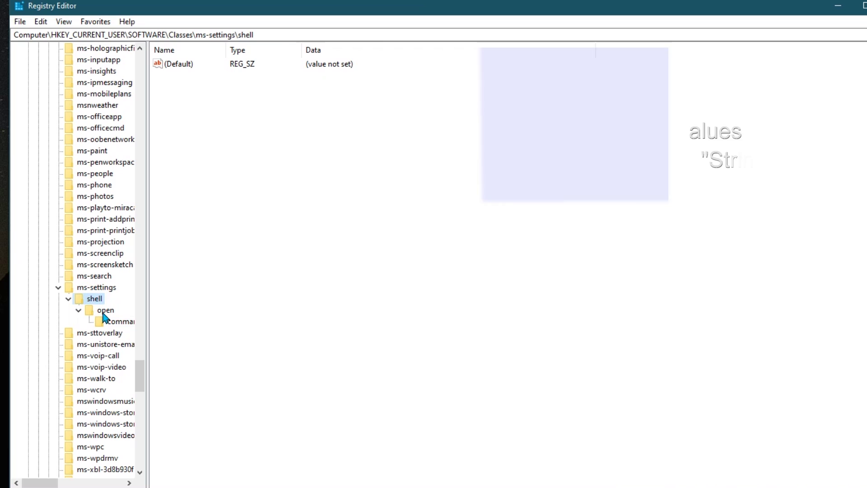
# - Set the ms-settings key's (Default) value data to URL:ms-settings
pyautogui.click(95, 289)
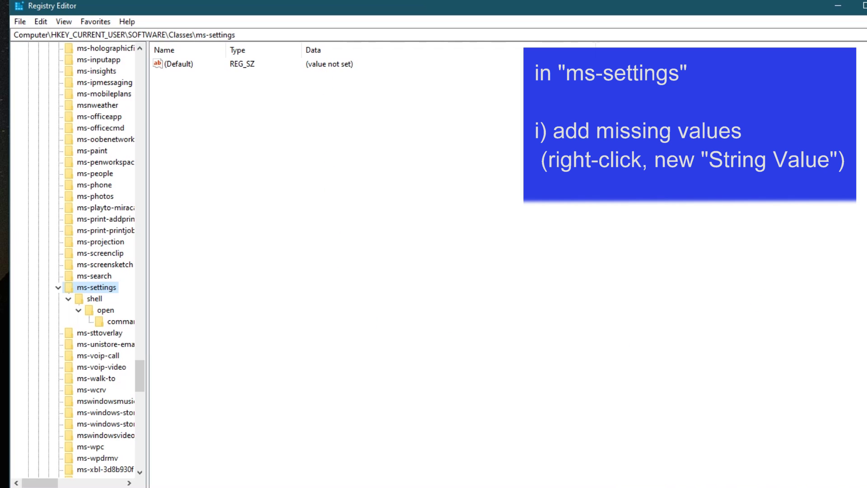
pyautogui.rightClick(315, 70)
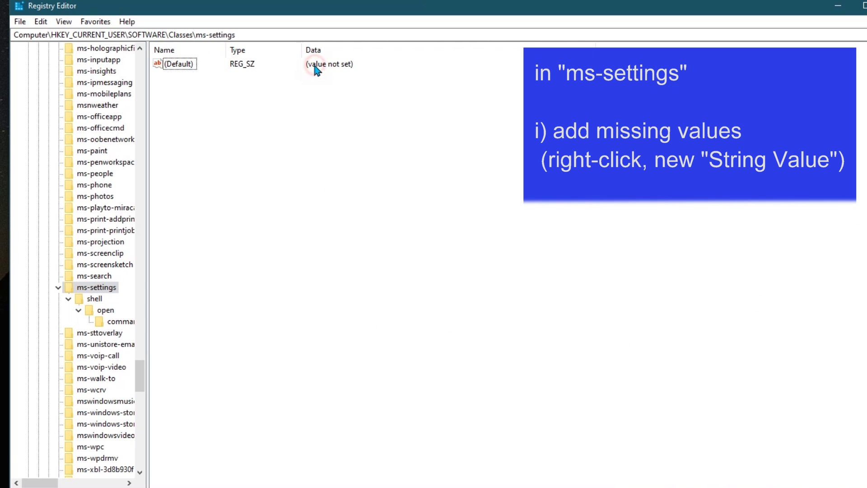
pyautogui.doubleClick(179, 64)
pyautogui.write('URL:ms-settings')
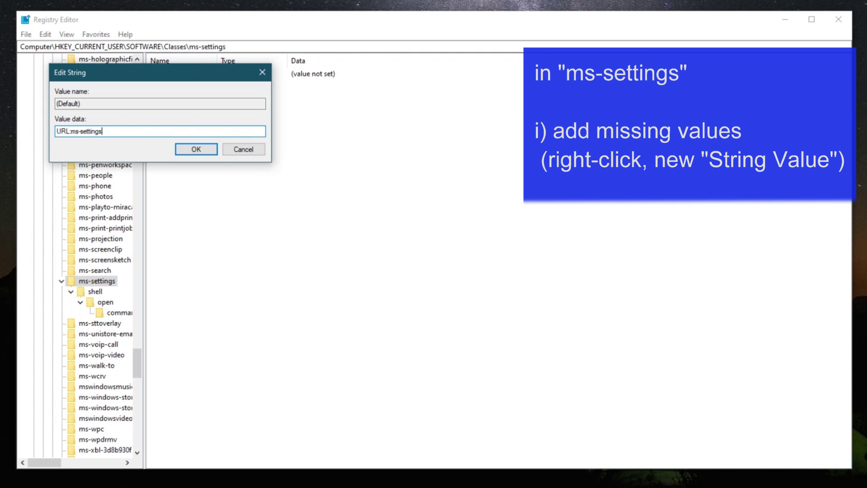
pyautogui.click(196, 149)
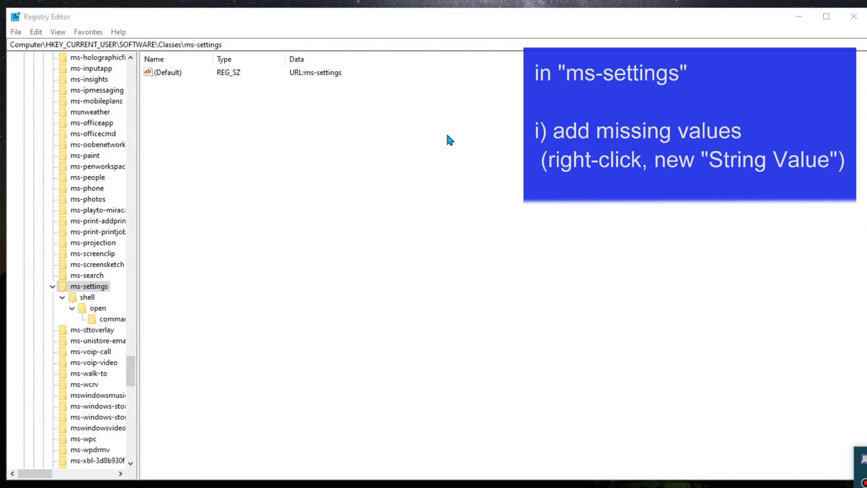
# - Add a new string value named URL Protocol with empty data under ms-settings
pyautogui.rightClick(200, 102)
pyautogui.moveTo(227, 108)
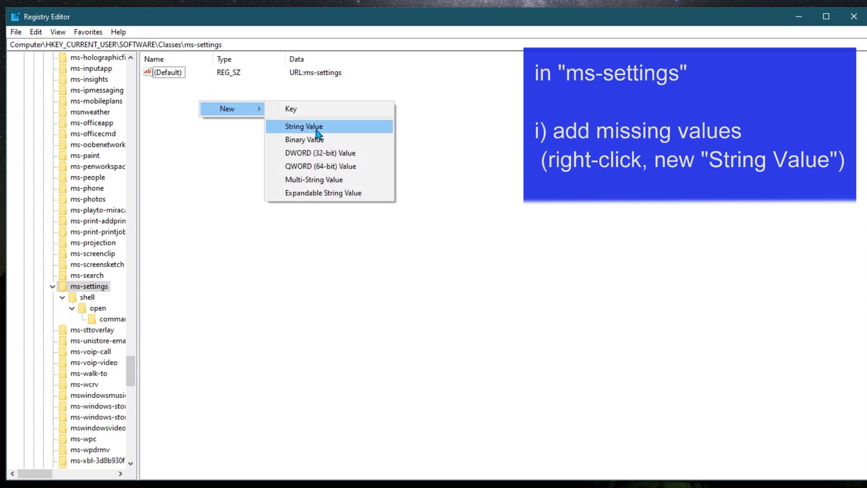
pyautogui.click(336, 134)
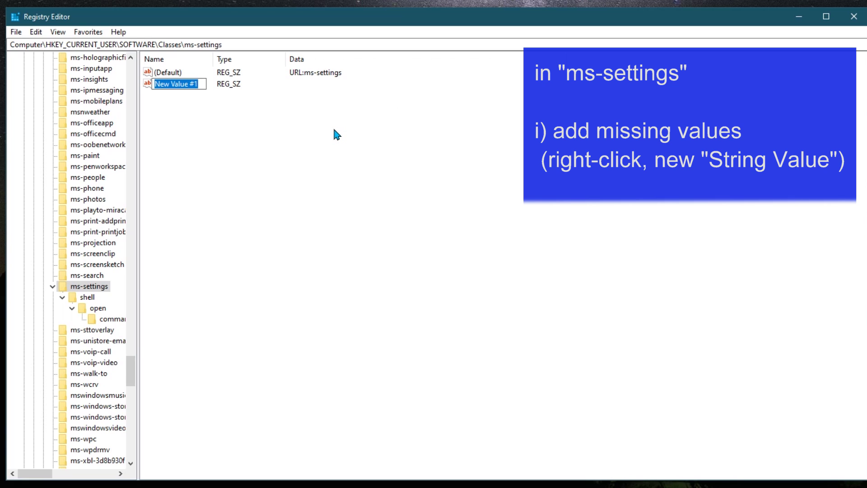
pyautogui.write('URL P')
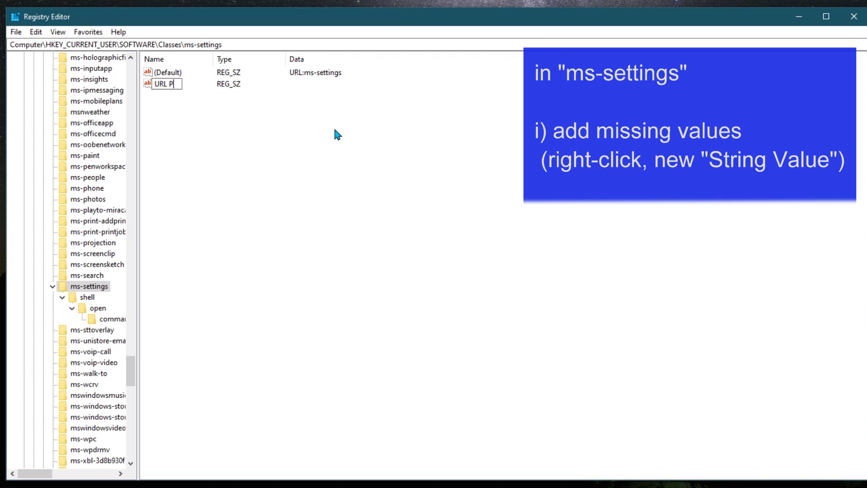
pyautogui.write('rotoc')
pyautogui.write('ol')
pyautogui.press('Return')
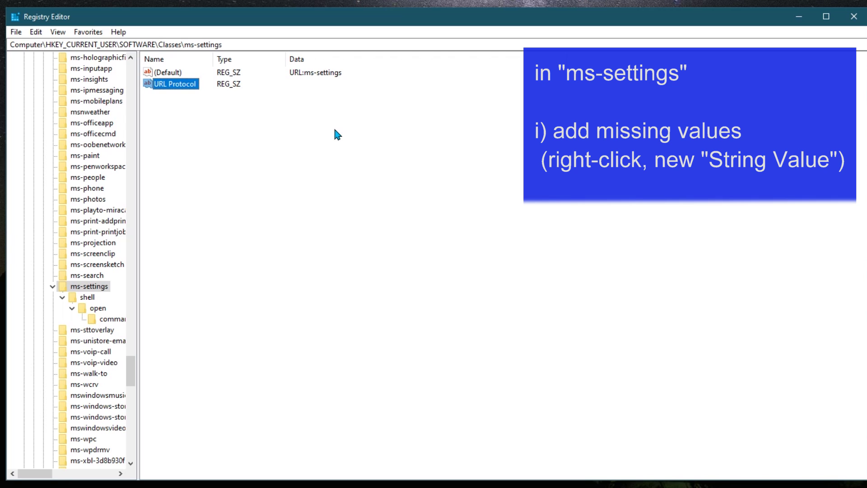
pyautogui.click(334, 127)
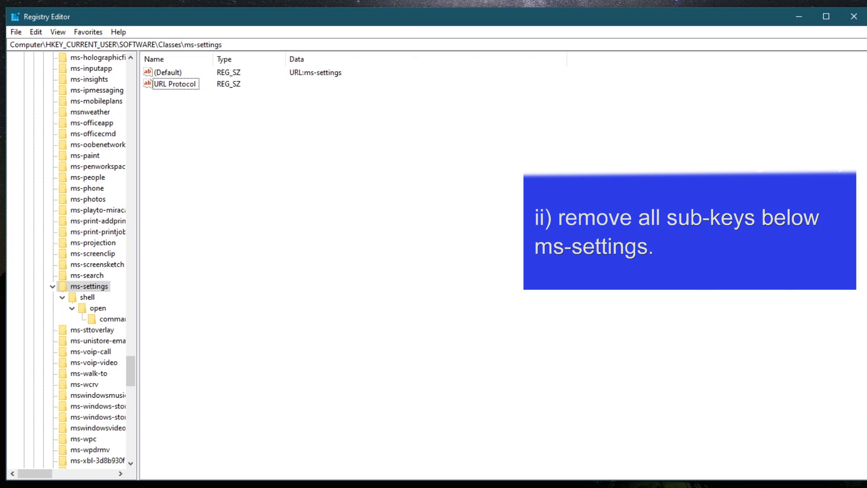
# - Delete the shell subkey with all its subkeys and collapse the tree back toward SOFTWARE
pyautogui.click(86, 296)
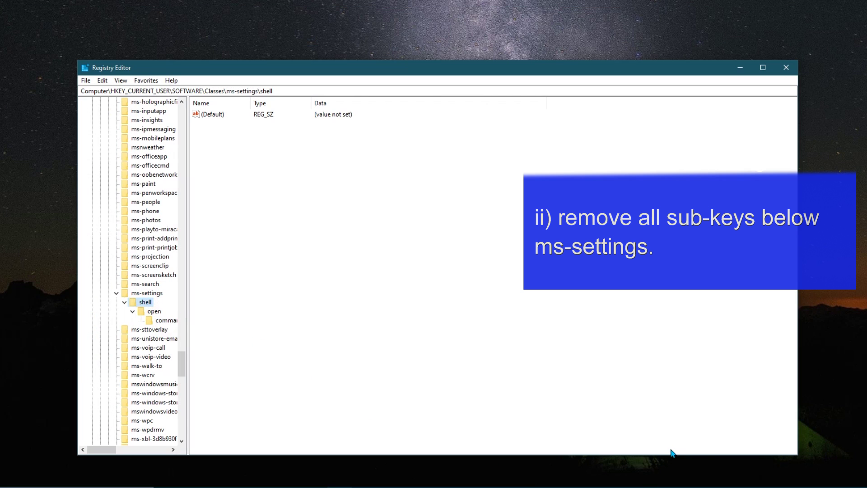
pyautogui.press('Delete')
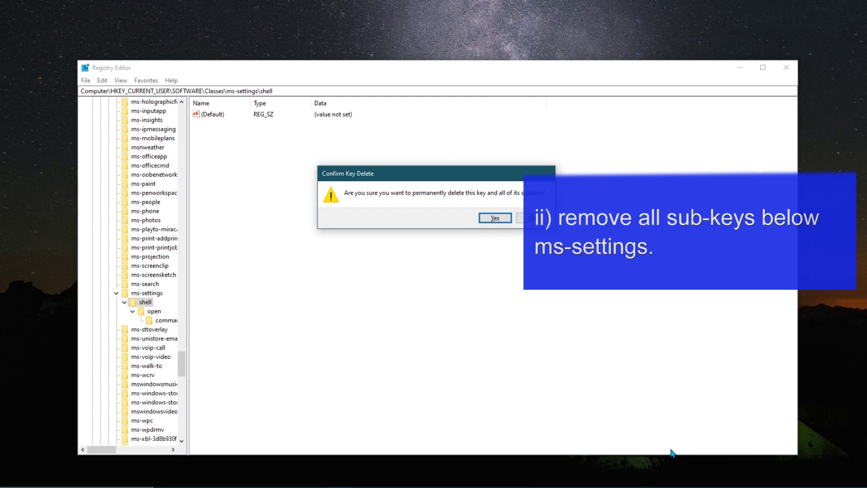
pyautogui.click(500, 217)
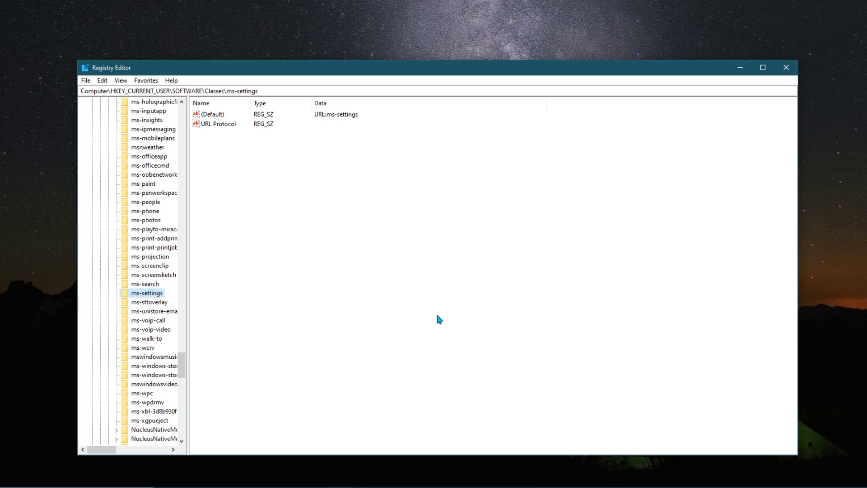
pyautogui.press('Left')
pyautogui.press('Left')
pyautogui.press('Left')
pyautogui.press('Left')
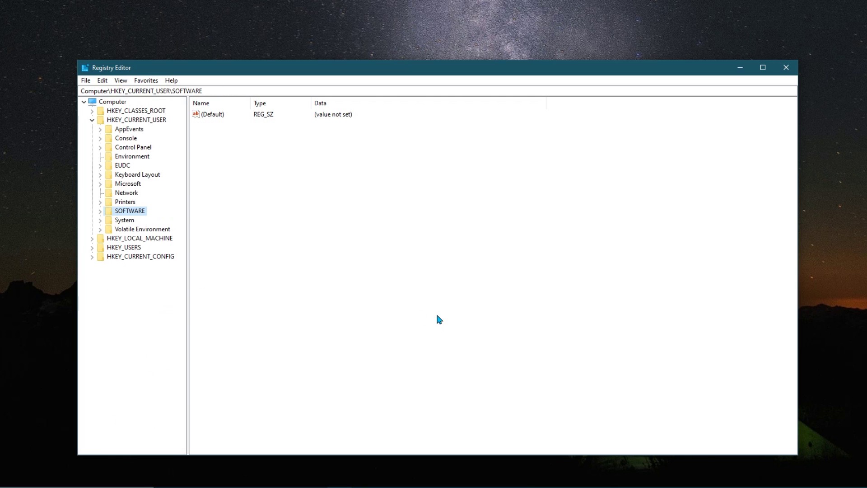
pyautogui.press('Left')
pyautogui.press('Left')
pyautogui.press('Left')
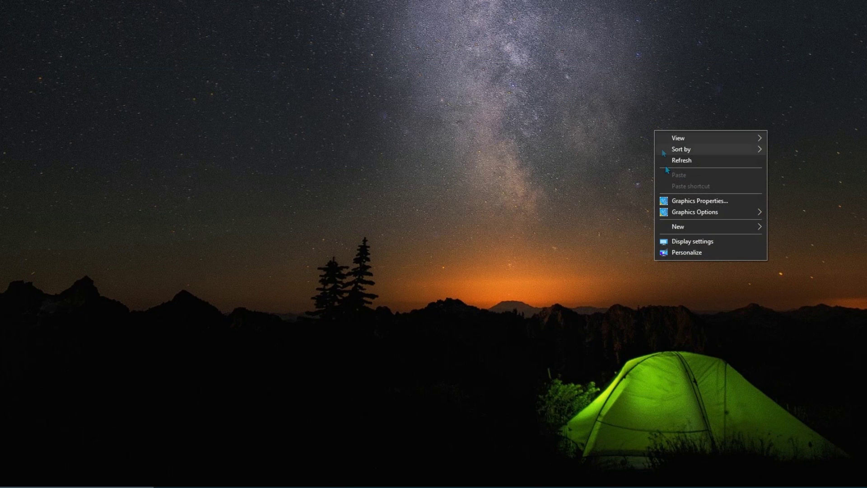
# - Choose Personalize from the desktop menu so Background settings open without the error
pyautogui.click(688, 256)
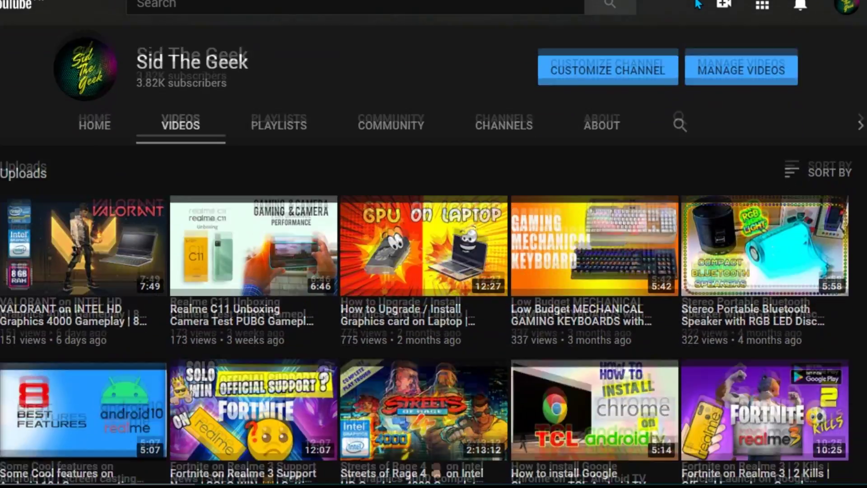
pyautogui.scroll(-5, 698, 5)
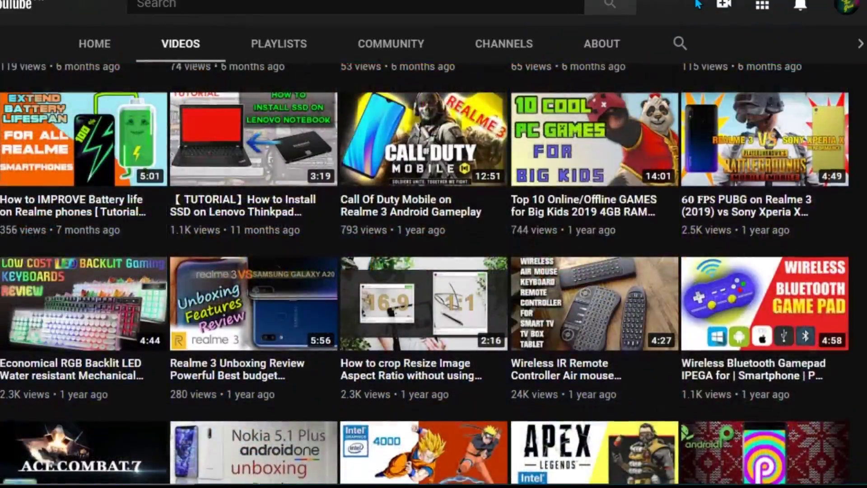
pyautogui.scroll(-2, 698, 4)
pyautogui.scroll(-1, 698, 4)
pyautogui.scroll(-1, 698, 4)
pyautogui.scroll(-3, 698, 4)
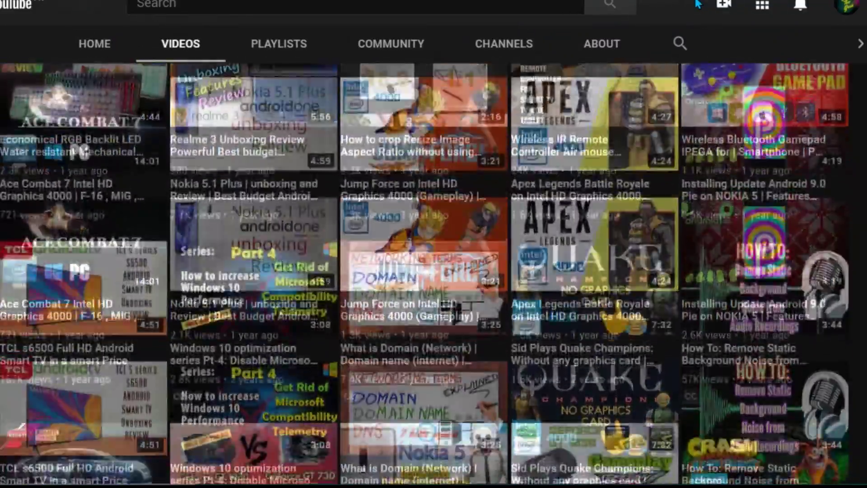
pyautogui.scroll(-4, 698, 4)
pyautogui.scroll(-1, 698, 4)
pyautogui.scroll(-1, 698, 4)
pyautogui.scroll(-1, 698, 4)
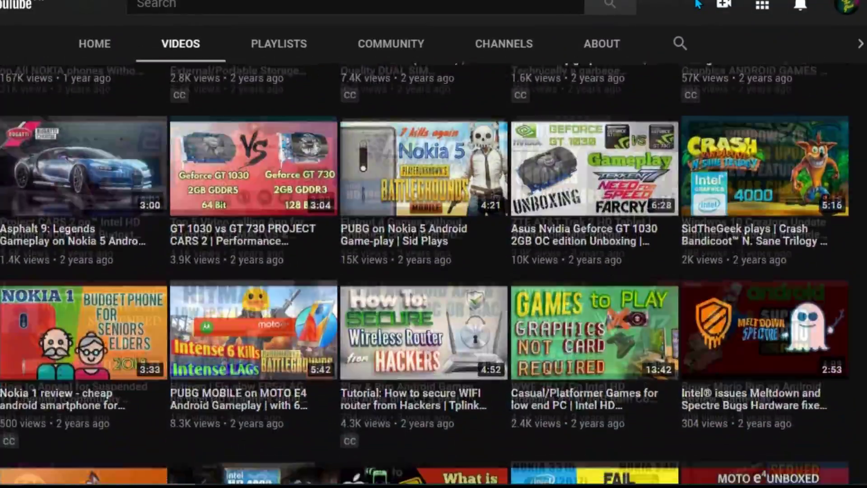
pyautogui.scroll(-3, 698, 5)
pyautogui.scroll(-1, 698, 4)
pyautogui.scroll(-1, 698, 4)
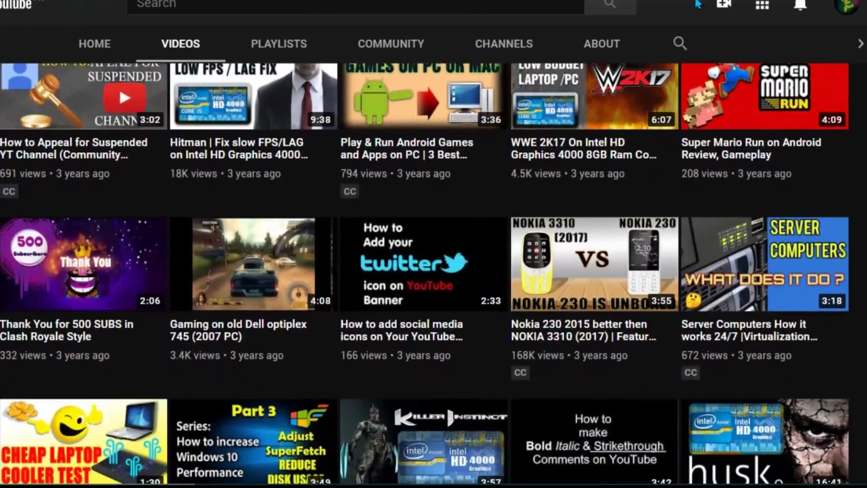
pyautogui.scroll(-2, 698, 4)
pyautogui.scroll(-1, 697, 4)
pyautogui.scroll(-1, 698, 4)
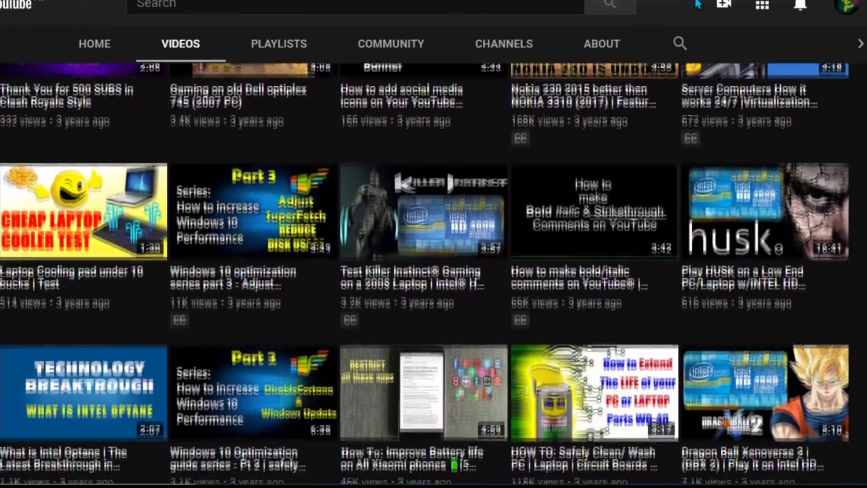
pyautogui.scroll(-3, 698, 4)
pyautogui.scroll(-1, 698, 4)
pyautogui.scroll(-1, 697, 4)
pyautogui.scroll(-2, 698, 5)
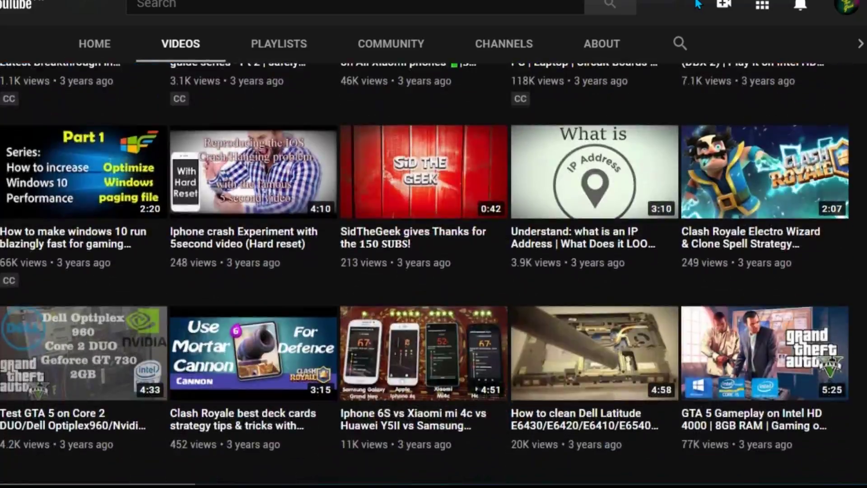